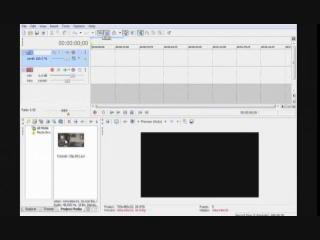
Place the room footage at the start of the timeline and preview its playback.
{"action": "left_click", "coordinate": [70, 142]}
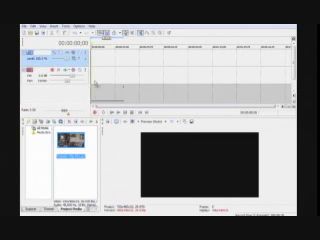
{"action": "left_click_drag", "start_coordinate": [70, 142], "coordinate": [96, 58]}
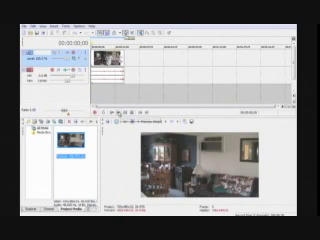
{"action": "left_click", "coordinate": [118, 112]}
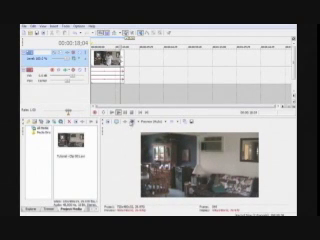
{"action": "left_click", "coordinate": [128, 113]}
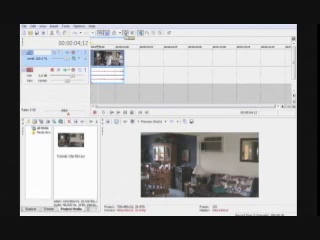
Play through the footage with all events selected, then deselect the clip.
{"action": "key", "text": "ctrl+a"}
{"action": "key", "text": "space"}
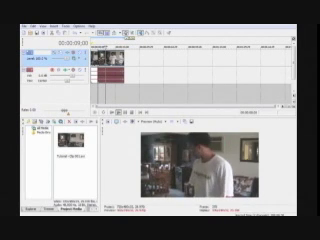
{"action": "key", "text": "space"}
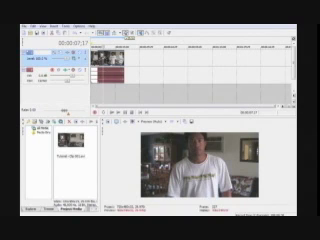
{"action": "left_click", "coordinate": [103, 33]}
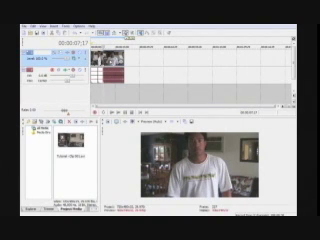
Move the first clip to a new lower track and delete a section of the top clip.
{"action": "key", "text": "Up"}
{"action": "key", "text": "Up"}
{"action": "key", "text": "Up"}
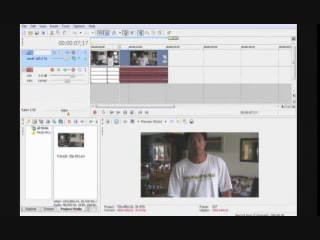
{"action": "key", "text": "Up"}
{"action": "key", "text": "Up"}
{"action": "key", "text": "Up"}
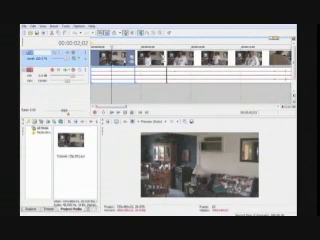
{"action": "left_click_drag", "start_coordinate": [113, 58], "coordinate": [118, 96]}
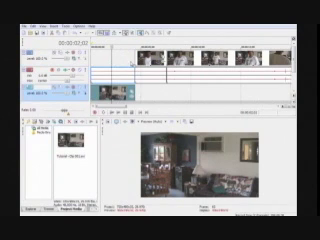
{"action": "left_click", "coordinate": [136, 60]}
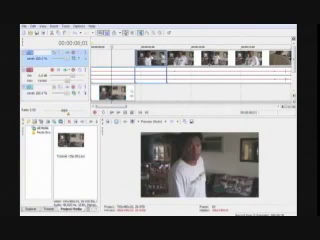
{"action": "key", "text": "Delete"}
{"action": "left_click", "coordinate": [168, 45]}
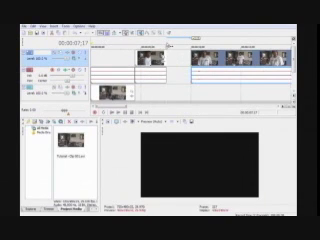
{"action": "scroll", "coordinate": [170, 57], "scroll_direction": "up", "scroll_amount": 3}
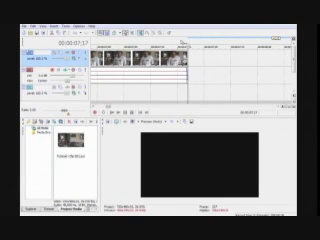
Split the top-track clip at about 00:00:07;13.
{"action": "left_click", "coordinate": [183, 44]}
{"action": "left_click_drag", "start_coordinate": [185, 44], "coordinate": [171, 45]}
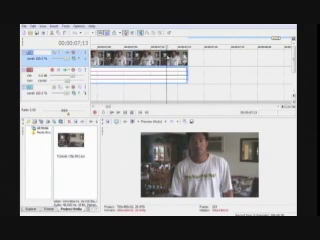
{"action": "key", "text": "s"}
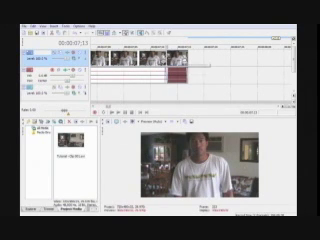
Mask the right-hand piece around the man in Event Pan/Crop.
{"action": "left_click", "coordinate": [184, 57]}
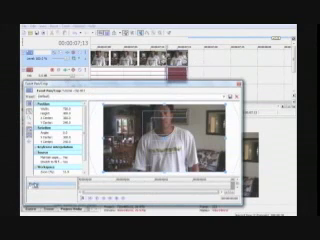
{"action": "left_click", "coordinate": [33, 188]}
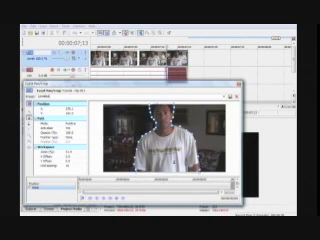
{"action": "left_click", "coordinate": [238, 84]}
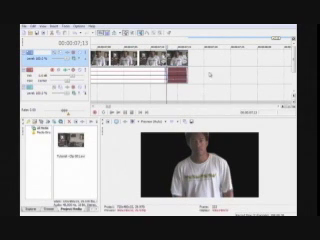
{"action": "scroll", "coordinate": [181, 74], "scroll_direction": "up", "scroll_amount": 2}
{"action": "scroll", "coordinate": [181, 75], "scroll_direction": "up", "scroll_amount": 2}
{"action": "scroll", "coordinate": [181, 74], "scroll_direction": "up", "scroll_amount": 2}
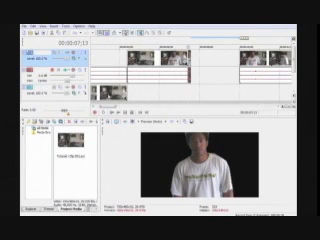
Extend the third-track clip rightward and review the crossfades around 00:00:07;17, zoomed in.
{"action": "left_click_drag", "start_coordinate": [130, 92], "coordinate": [224, 92]}
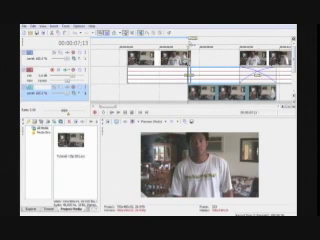
{"action": "left_click", "coordinate": [194, 42]}
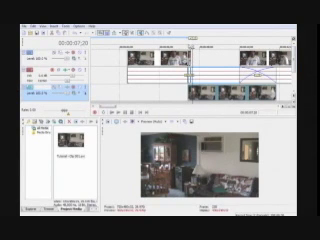
{"action": "left_click", "coordinate": [191, 75]}
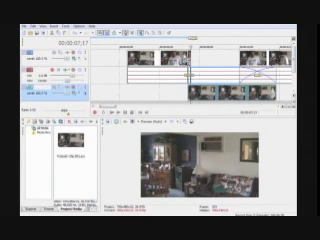
{"action": "scroll", "coordinate": [188, 75], "scroll_direction": "up", "scroll_amount": 2}
{"action": "scroll", "coordinate": [190, 68], "scroll_direction": "down", "scroll_amount": 1}
{"action": "scroll", "coordinate": [190, 68], "scroll_direction": "down", "scroll_amount": 2}
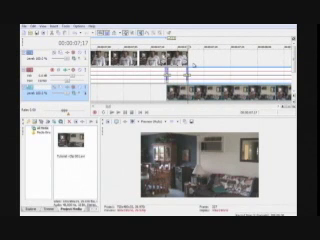
{"action": "left_click", "coordinate": [178, 66]}
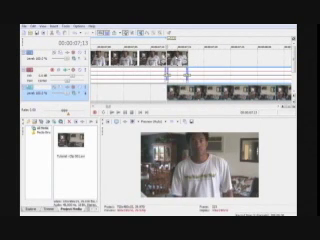
{"action": "key", "text": "Up"}
{"action": "key", "text": "Up"}
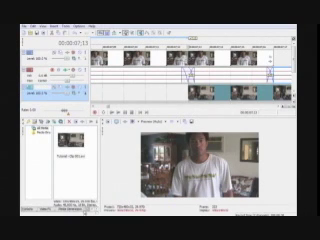
Apply the Gaussian Blur preset from Video FX to the subject clip on the upper track.
{"action": "left_click", "coordinate": [44, 209]}
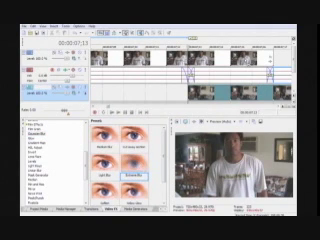
{"action": "left_click_drag", "start_coordinate": [133, 168], "coordinate": [240, 165]}
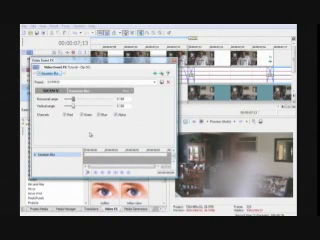
Adjust the Gaussian Blur horizontal range, raising it to about 0.19.
{"action": "left_click_drag", "start_coordinate": [73, 99], "coordinate": [64, 99]}
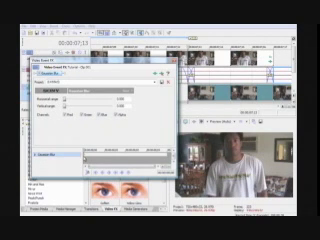
{"action": "mouse_move", "coordinate": [64, 99]}
{"action": "left_mouse_down"}
{"action": "mouse_move", "coordinate": [94, 99]}
{"action": "mouse_move", "coordinate": [66, 99]}
{"action": "mouse_move", "coordinate": [92, 99]}
{"action": "mouse_move", "coordinate": [66, 99]}
{"action": "mouse_move", "coordinate": [86, 99]}
{"action": "mouse_move", "coordinate": [79, 99]}
{"action": "left_mouse_up"}
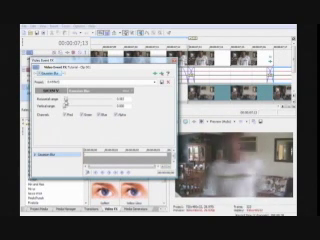
{"action": "mouse_move", "coordinate": [64, 98]}
{"action": "left_mouse_down"}
{"action": "mouse_move", "coordinate": [108, 99]}
{"action": "mouse_move", "coordinate": [77, 99]}
{"action": "mouse_move", "coordinate": [83, 99]}
{"action": "left_mouse_up"}
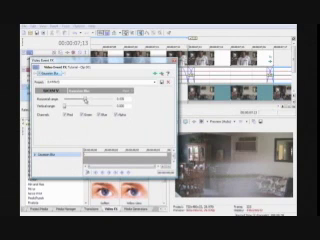
{"action": "mouse_move", "coordinate": [82, 99]}
{"action": "left_mouse_down"}
{"action": "mouse_move", "coordinate": [75, 99]}
{"action": "mouse_move", "coordinate": [90, 99]}
{"action": "mouse_move", "coordinate": [65, 99]}
{"action": "mouse_move", "coordinate": [85, 99]}
{"action": "left_mouse_up"}
Keyframe the horizontal blur rising from zero, then shift the room clip slightly later.
{"action": "left_click_drag", "start_coordinate": [88, 99], "coordinate": [65, 99]}
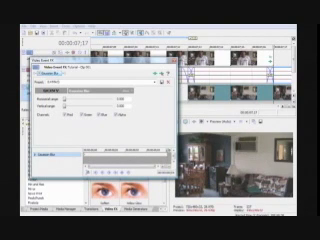
{"action": "left_click_drag", "start_coordinate": [65, 100], "coordinate": [86, 100]}
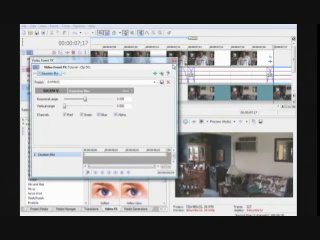
{"action": "left_click", "coordinate": [169, 59]}
{"action": "scroll", "coordinate": [160, 75], "scroll_direction": "down", "scroll_amount": 3}
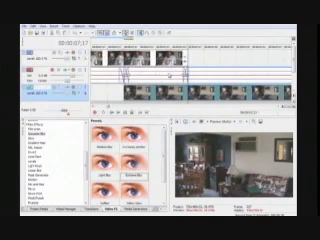
{"action": "left_click_drag", "start_coordinate": [125, 92], "coordinate": [145, 92]}
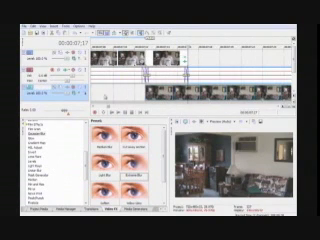
Play back the zoomed-in teleport transition, checking frames with and without the person.
{"action": "left_click", "coordinate": [112, 100]}
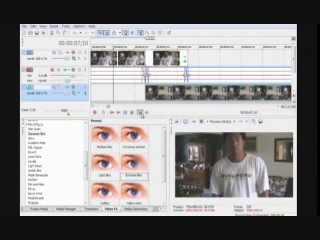
{"action": "left_click", "coordinate": [35, 28]}
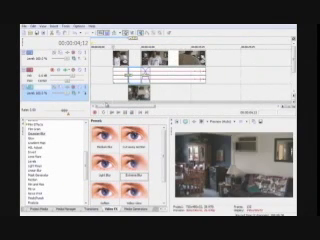
{"action": "key", "text": "space"}
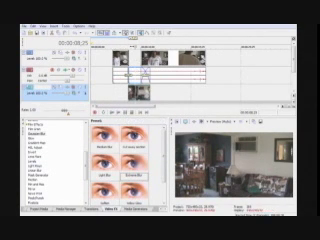
{"action": "left_click", "coordinate": [145, 72]}
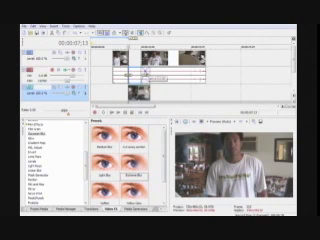
{"action": "scroll", "coordinate": [145, 72], "scroll_direction": "down", "scroll_amount": 2}
{"action": "scroll", "coordinate": [145, 72], "scroll_direction": "down", "scroll_amount": 2}
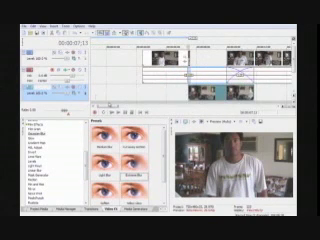
{"action": "scroll", "coordinate": [145, 72], "scroll_direction": "down", "scroll_amount": 2}
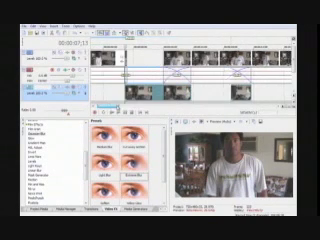
{"action": "scroll", "coordinate": [145, 72], "scroll_direction": "up", "scroll_amount": 3}
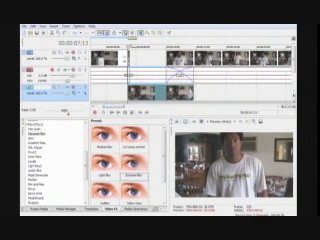
{"action": "left_click", "coordinate": [129, 74]}
{"action": "scroll", "coordinate": [186, 76], "scroll_direction": "up", "scroll_amount": 2}
{"action": "scroll", "coordinate": [186, 76], "scroll_direction": "up", "scroll_amount": 1}
Lengthen the crossfade between the top-track clips and preview it, undoing a stray change.
{"action": "left_click_drag", "start_coordinate": [255, 72], "coordinate": [213, 72]}
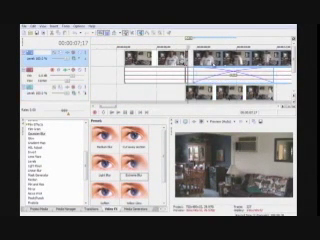
{"action": "key", "text": "Right"}
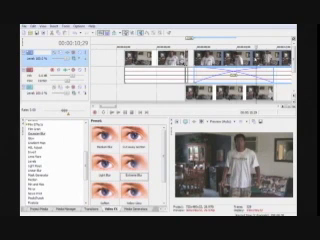
{"action": "key", "text": "c"}
{"action": "left_click", "coordinate": [206, 65]}
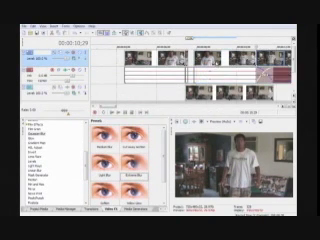
{"action": "key", "text": "ctrl+z"}
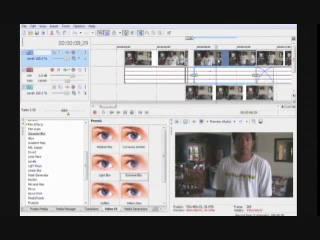
Slide the clip earlier to widen its crossfade and overlap the lower clip with the upper one.
{"action": "right_click", "coordinate": [217, 56]}
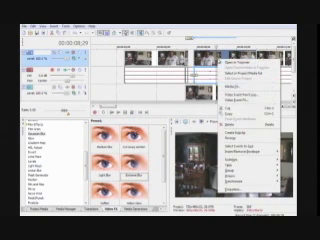
{"action": "left_click", "coordinate": [54, 19]}
{"action": "left_click_drag", "start_coordinate": [250, 62], "coordinate": [187, 62]}
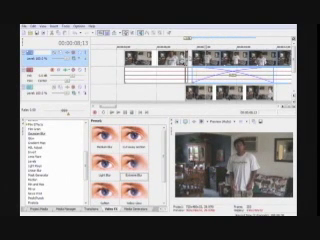
{"action": "mouse_move", "coordinate": [187, 62]}
{"action": "left_mouse_down"}
{"action": "mouse_move", "coordinate": [223, 62]}
{"action": "mouse_move", "coordinate": [172, 62]}
{"action": "left_mouse_up"}
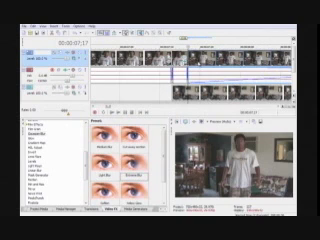
{"action": "mouse_move", "coordinate": [172, 90]}
{"action": "left_mouse_down"}
{"action": "mouse_move", "coordinate": [157, 90]}
{"action": "mouse_move", "coordinate": [180, 75]}
{"action": "mouse_move", "coordinate": [188, 75]}
{"action": "left_mouse_up"}
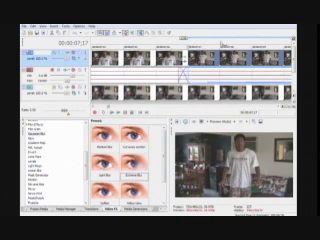
Step frame by frame through the crossfade with the timeline zoomed in.
{"action": "key", "text": "Right"}
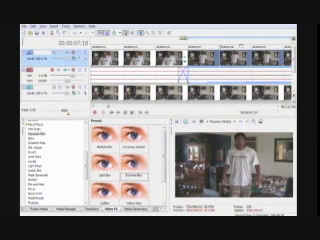
{"action": "key", "text": "Right"}
{"action": "key", "text": "Right"}
{"action": "key", "text": "Up"}
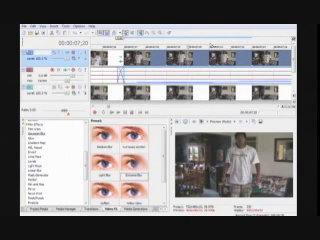
{"action": "key", "text": "Right"}
{"action": "key", "text": "Down"}
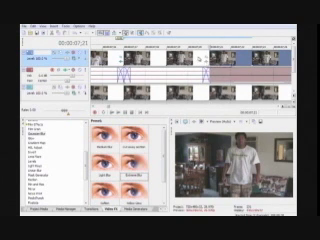
Reposition and nudge the later top-track clips into place along the timeline.
{"action": "left_click", "coordinate": [200, 60]}
{"action": "scroll", "coordinate": [195, 62], "scroll_direction": "down", "scroll_amount": 1}
{"action": "scroll", "coordinate": [195, 62], "scroll_direction": "down", "scroll_amount": 1}
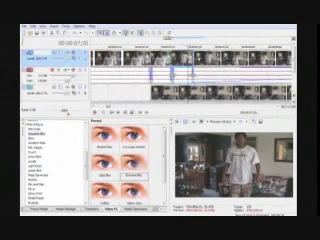
{"action": "mouse_move", "coordinate": [197, 60]}
{"action": "left_mouse_down"}
{"action": "mouse_move", "coordinate": [225, 60]}
{"action": "mouse_move", "coordinate": [203, 60]}
{"action": "mouse_move", "coordinate": [222, 60]}
{"action": "mouse_move", "coordinate": [210, 60]}
{"action": "mouse_move", "coordinate": [212, 58]}
{"action": "left_mouse_up"}
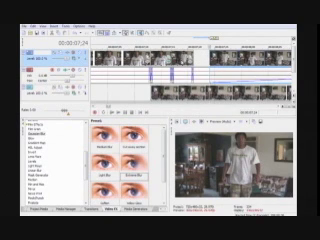
{"action": "left_click_drag", "start_coordinate": [172, 58], "coordinate": [170, 58]}
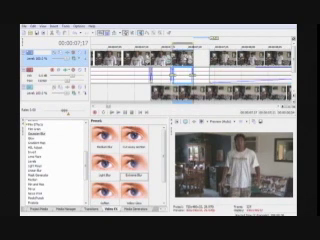
{"action": "left_click", "coordinate": [185, 58]}
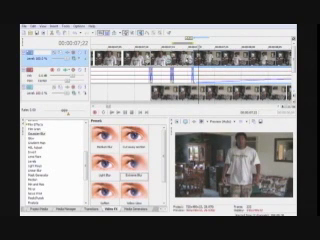
Open Event Pan/Crop for the clip and switch it to Mask mode.
{"action": "left_click", "coordinate": [168, 52]}
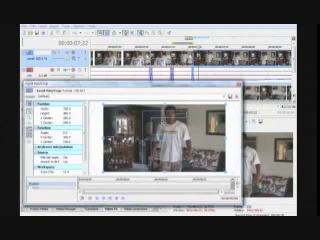
{"action": "left_click", "coordinate": [38, 188]}
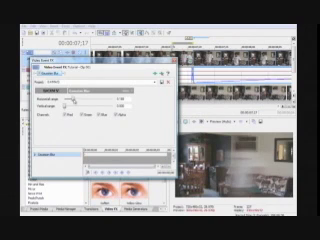
Bring the second clip's Gaussian Blur horizontal range to 0.00 and close Video Event FX.
{"action": "mouse_move", "coordinate": [70, 98]}
{"action": "left_mouse_down"}
{"action": "mouse_move", "coordinate": [82, 98]}
{"action": "mouse_move", "coordinate": [68, 98]}
{"action": "mouse_move", "coordinate": [81, 98]}
{"action": "mouse_move", "coordinate": [78, 98]}
{"action": "left_mouse_up"}
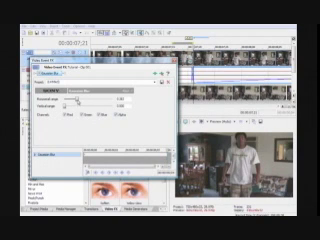
{"action": "left_click_drag", "start_coordinate": [76, 100], "coordinate": [64, 100]}
{"action": "left_click", "coordinate": [175, 60]}
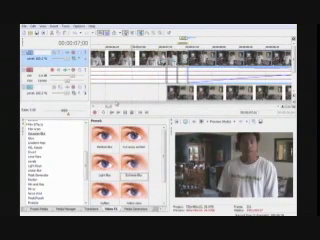
{"action": "key", "text": "space"}
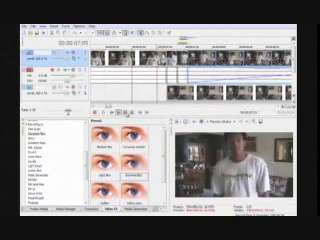
{"action": "key", "text": "space"}
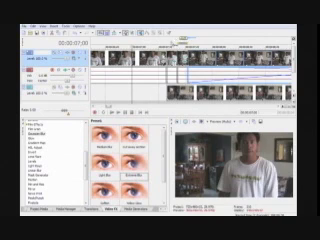
{"action": "scroll", "coordinate": [150, 74], "scroll_direction": "up", "scroll_amount": 3}
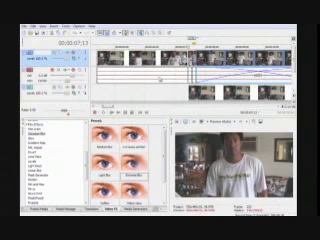
{"action": "left_click", "coordinate": [150, 74]}
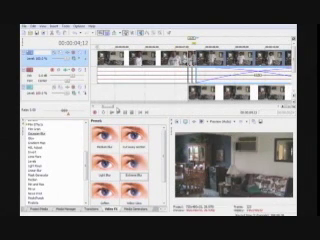
{"action": "left_click", "coordinate": [118, 112]}
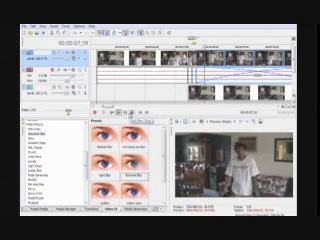
{"action": "key", "text": "space"}
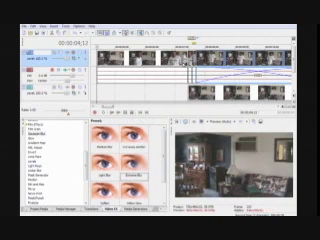
{"action": "scroll", "coordinate": [123, 100], "scroll_direction": "up", "scroll_amount": 3}
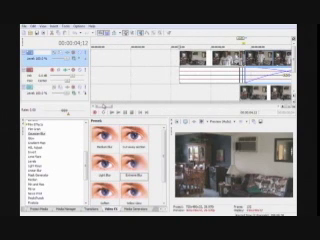
{"action": "left_click_drag", "start_coordinate": [105, 105], "coordinate": [116, 105]}
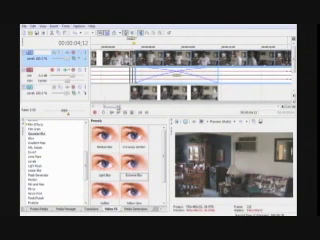
{"action": "mouse_move", "coordinate": [117, 106]}
{"action": "left_mouse_down"}
{"action": "mouse_move", "coordinate": [122, 106]}
{"action": "mouse_move", "coordinate": [106, 106]}
{"action": "left_mouse_up"}
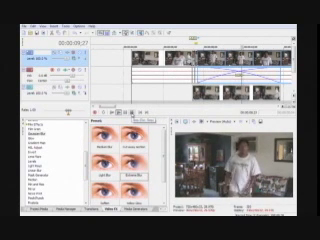
{"action": "key", "text": "space"}
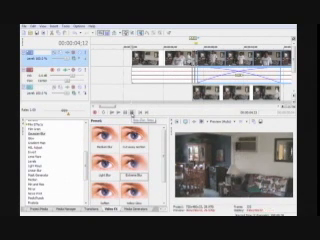